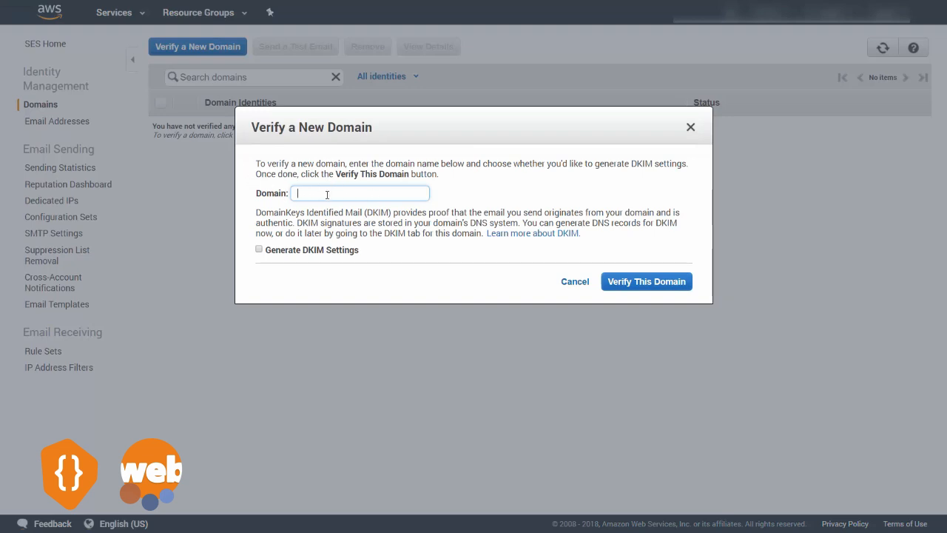
Submit the domain titansofcentralpa.com for verification with DKIM settings generated, and expand its entry in the domain list
type("titansofcentralpa.com")
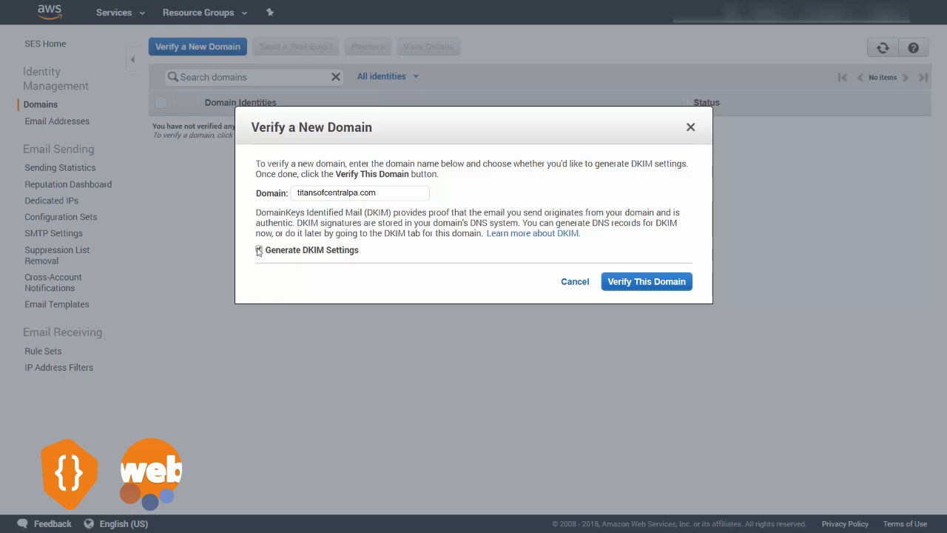
left_click(622, 283)
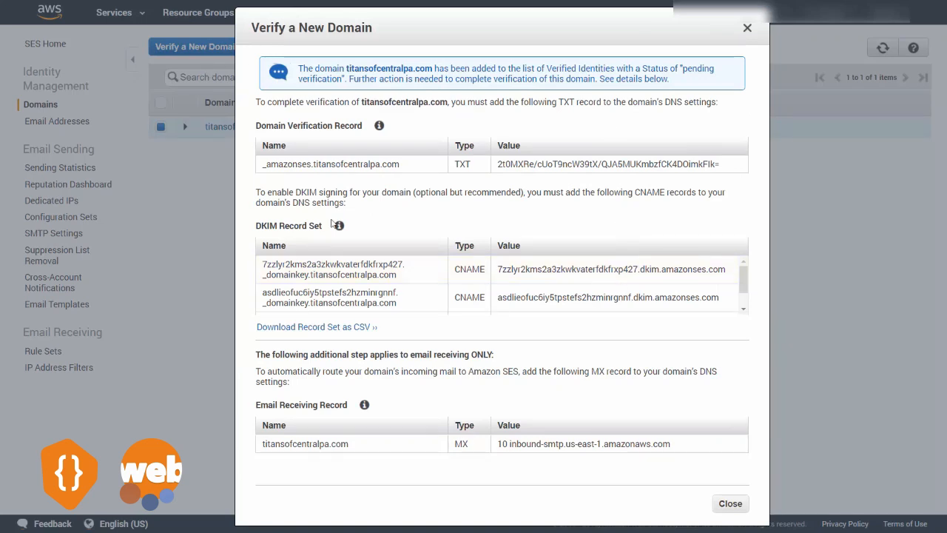
mouse_move(334, 225)
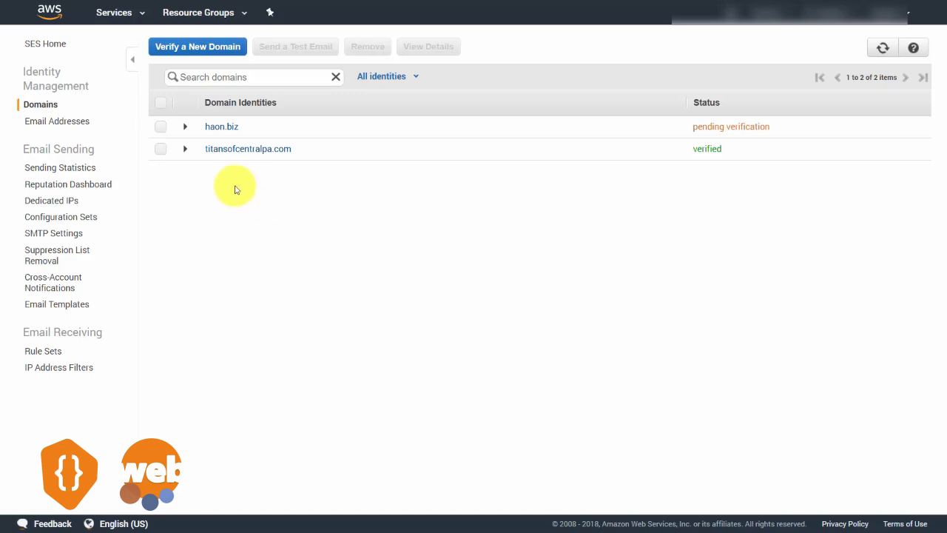
left_click(185, 149)
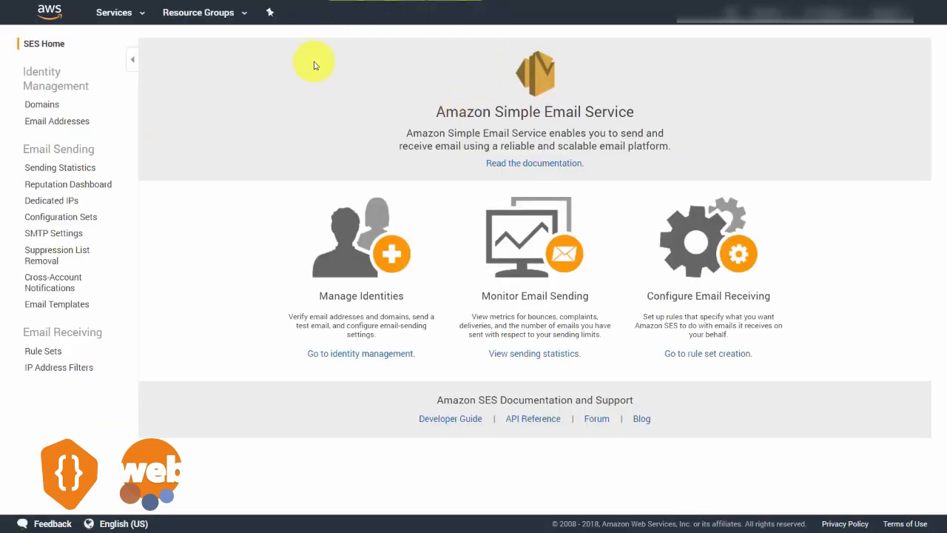
Set mail.titansofcentralpa.com as the MAIL FROM domain of the titansofcentralpa.com email address
left_click(76, 126)
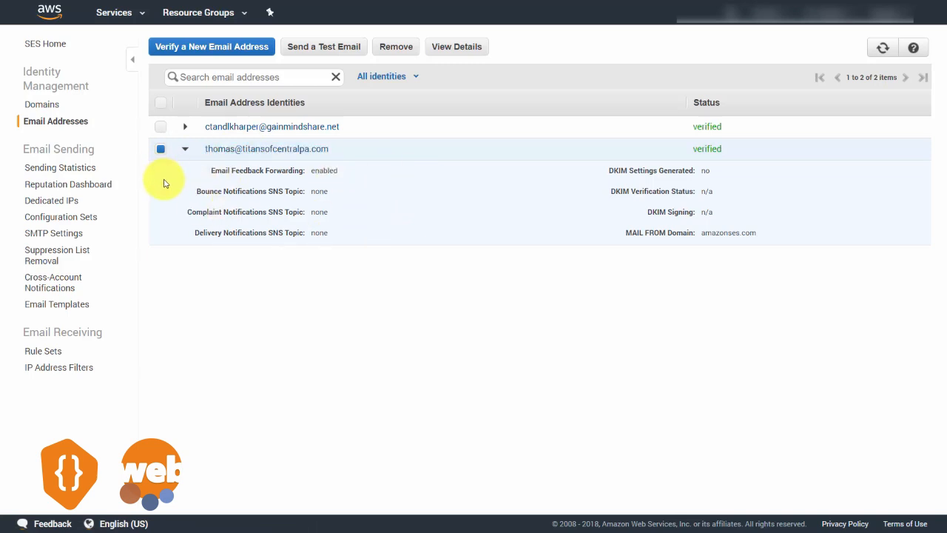
left_click(455, 48)
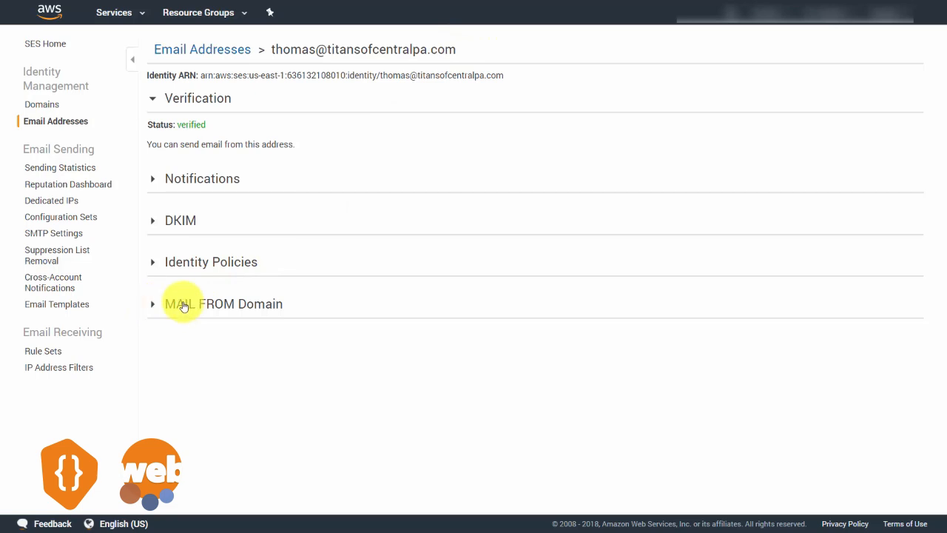
left_click(152, 307)
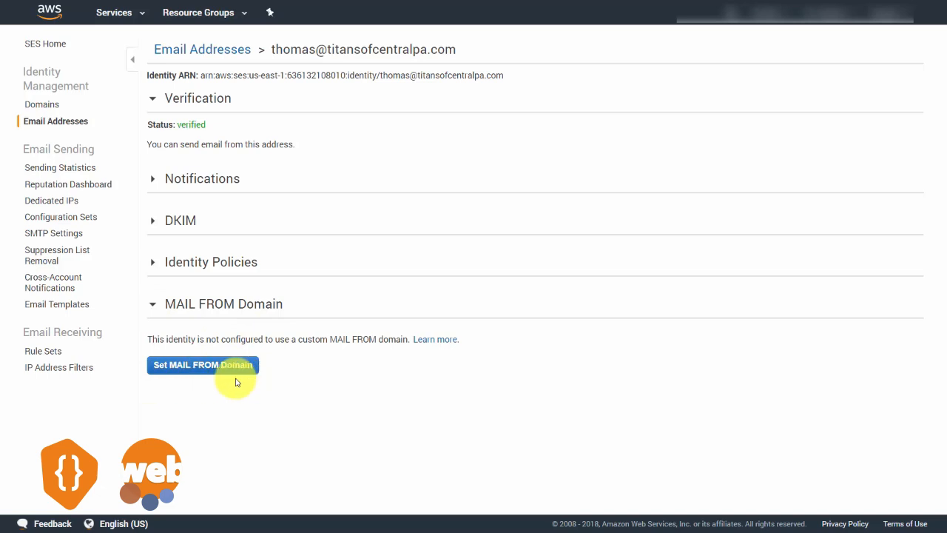
left_click(212, 370)
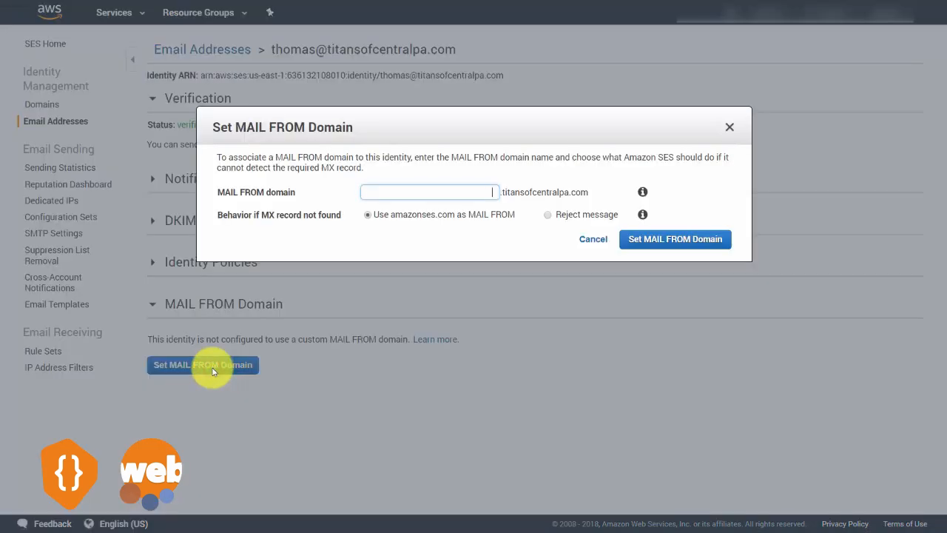
left_click(416, 193)
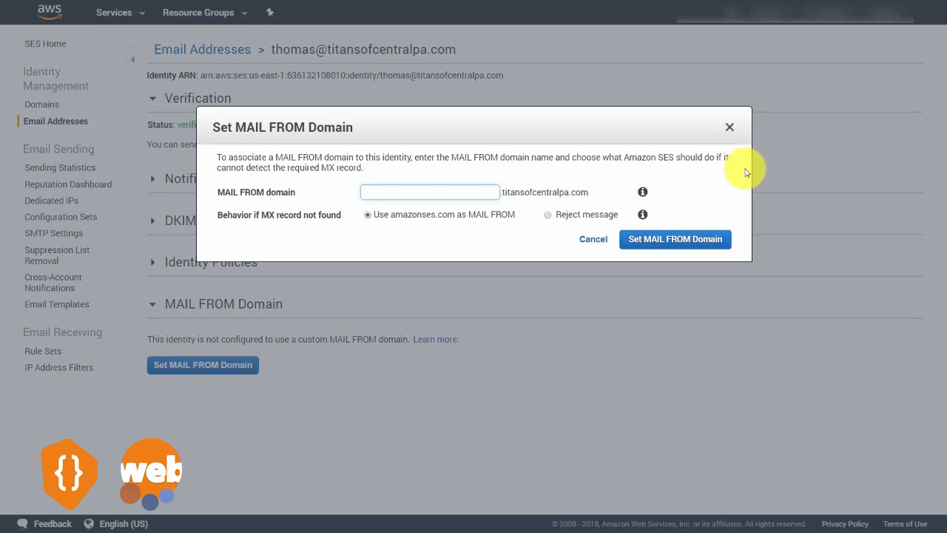
type("mail")
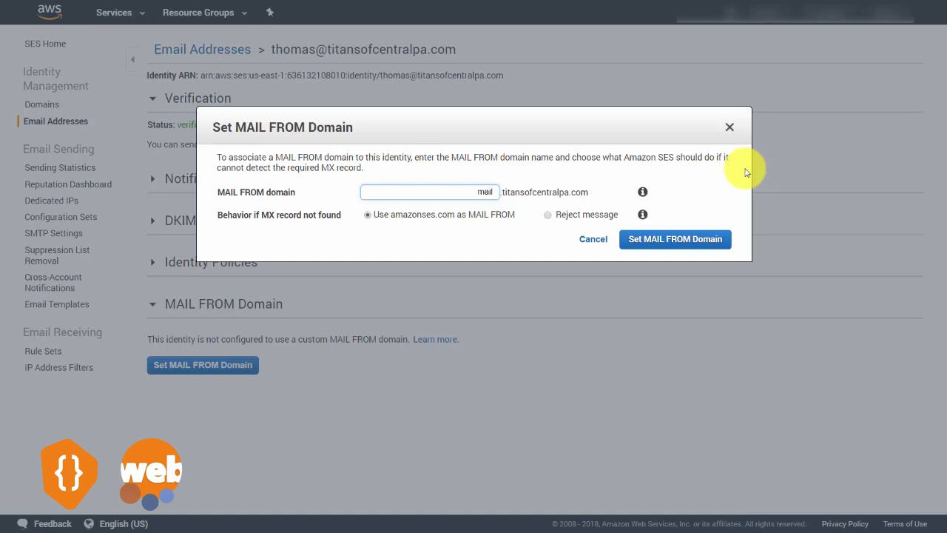
left_click(670, 239)
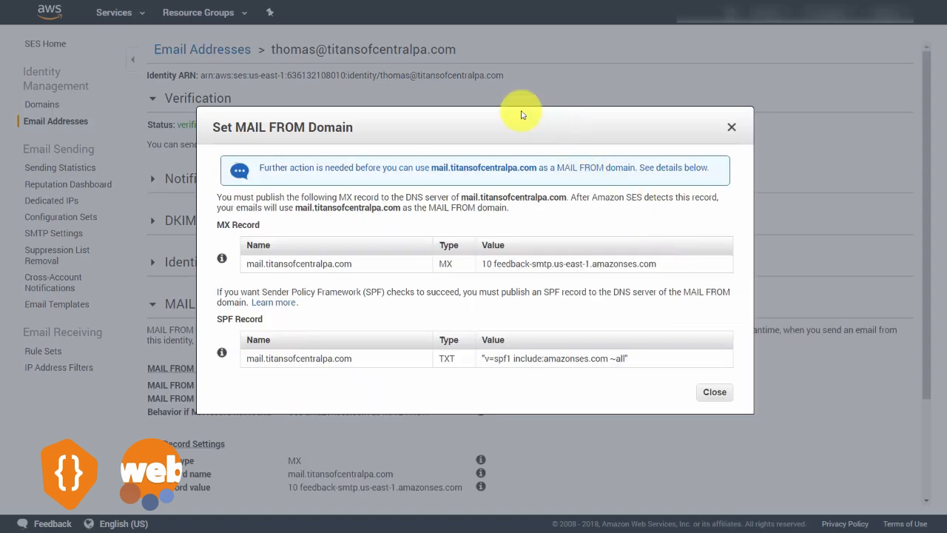
mouse_move(221, 257)
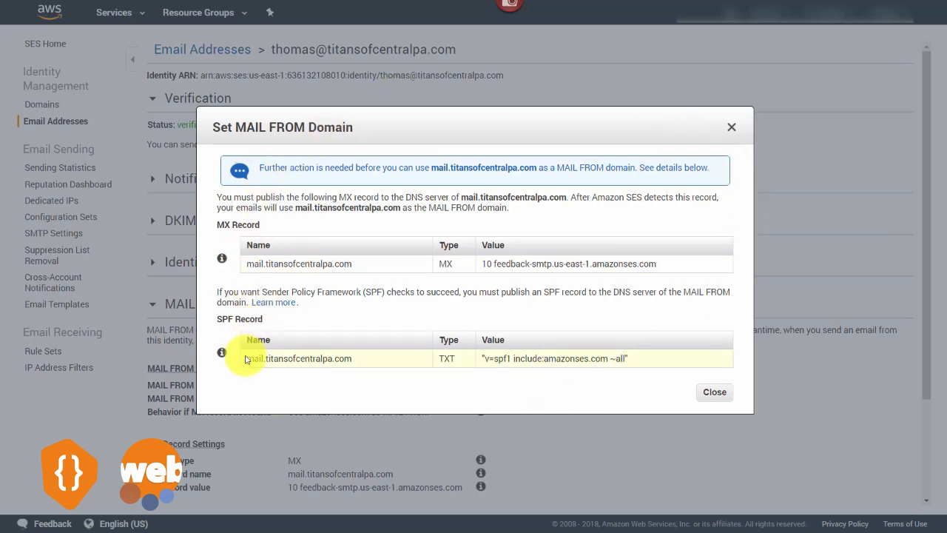
left_click(688, 392)
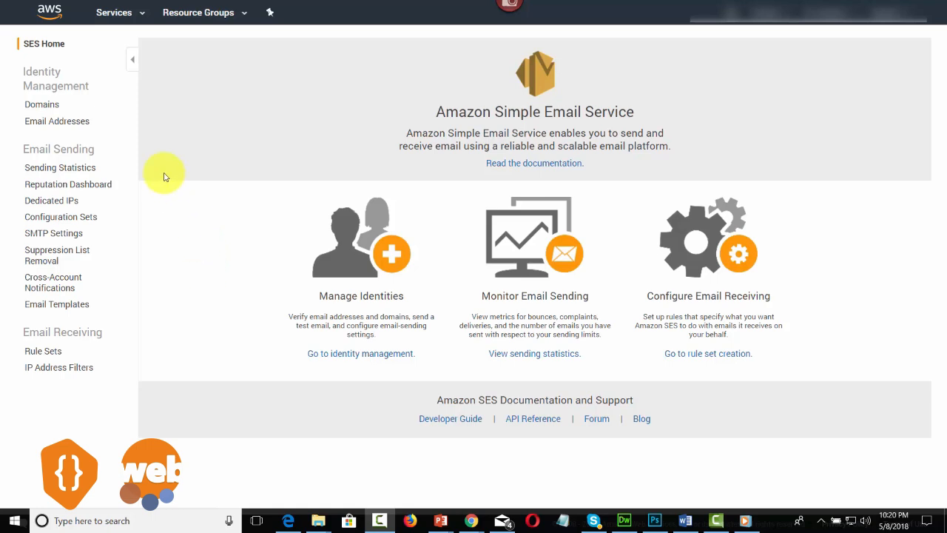
Create an SNS topic named bouncestitans with display name "Bounders for Titans" from the titansofcentralpa.com email address's notification configuration
left_click(68, 123)
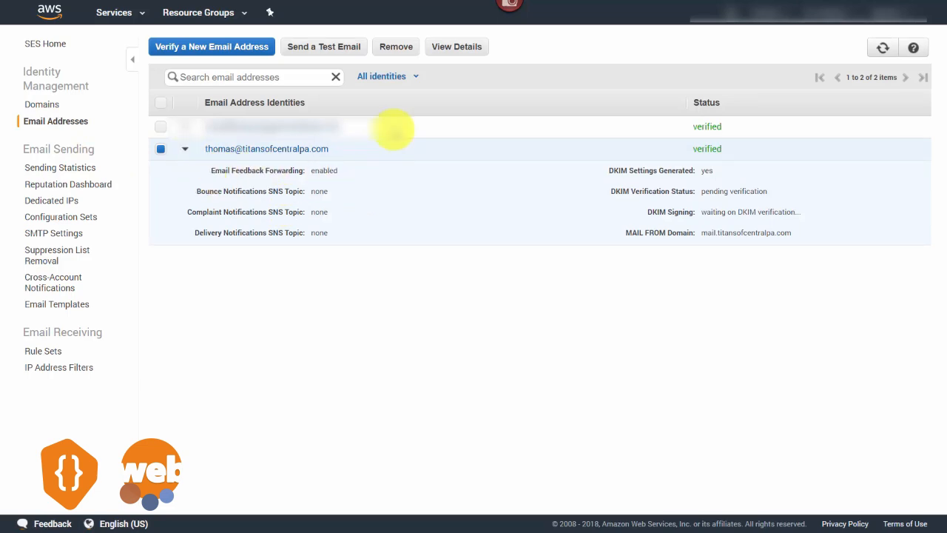
left_click(458, 48)
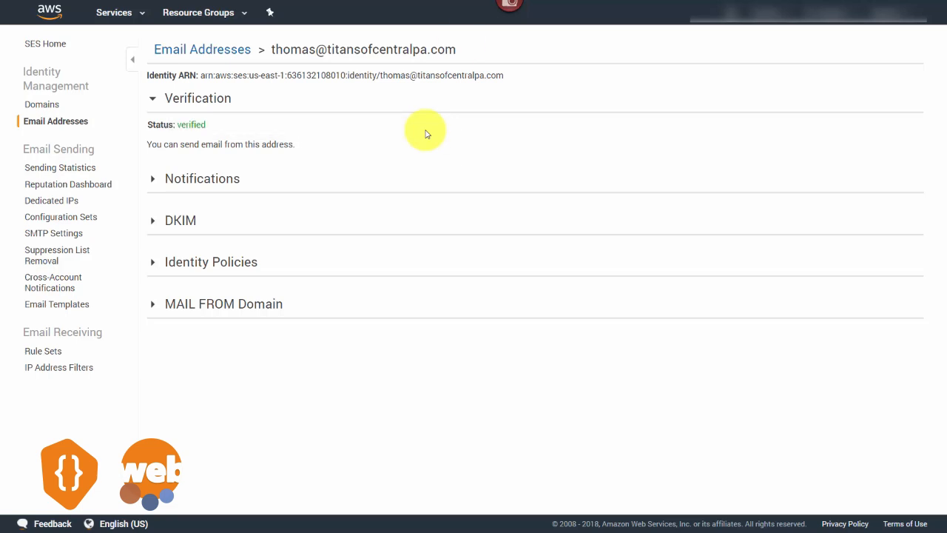
left_click(154, 180)
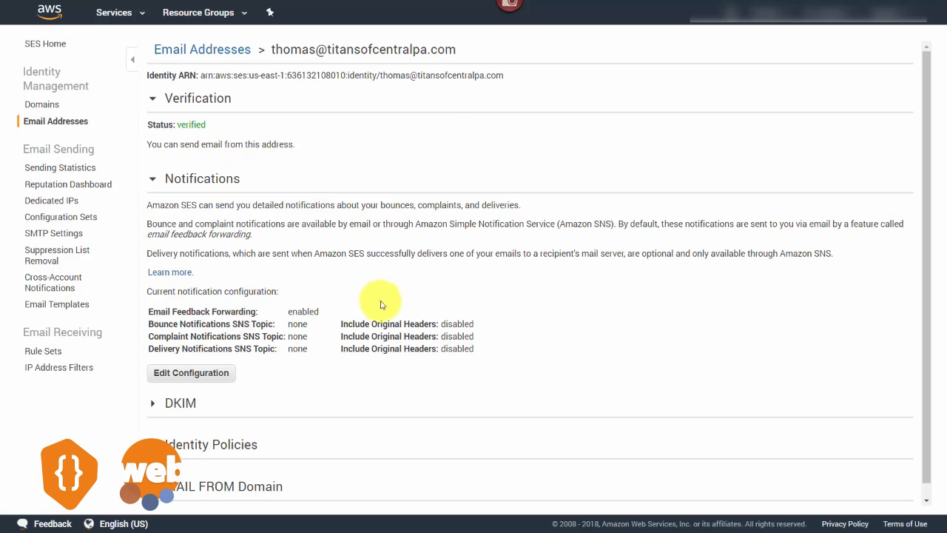
left_click(200, 375)
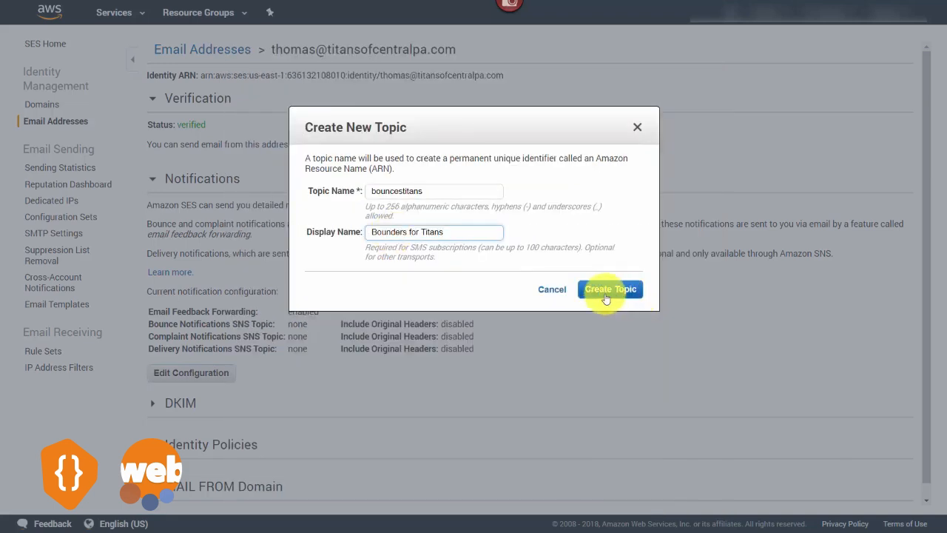
left_click(605, 295)
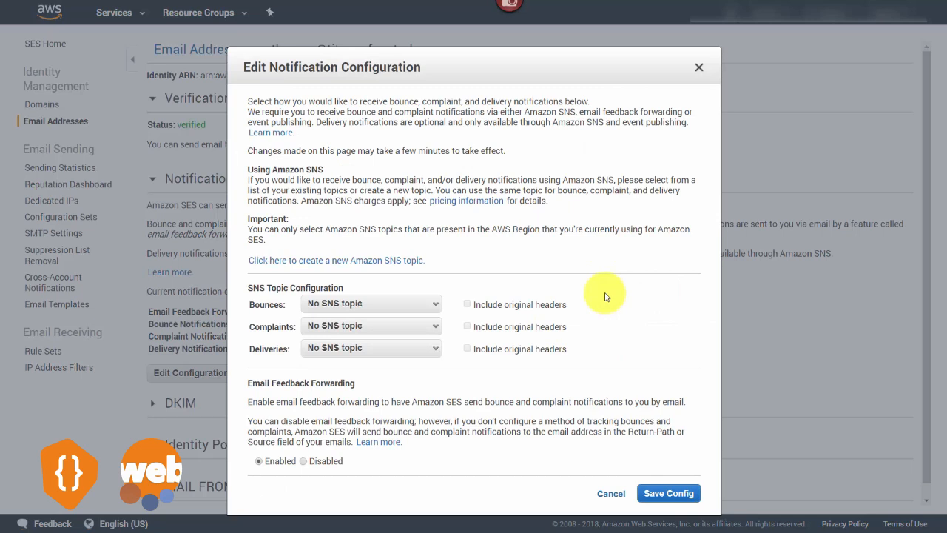
Assign the bouncestitans topic to bounce notifications in the notification configuration
left_click(424, 303)
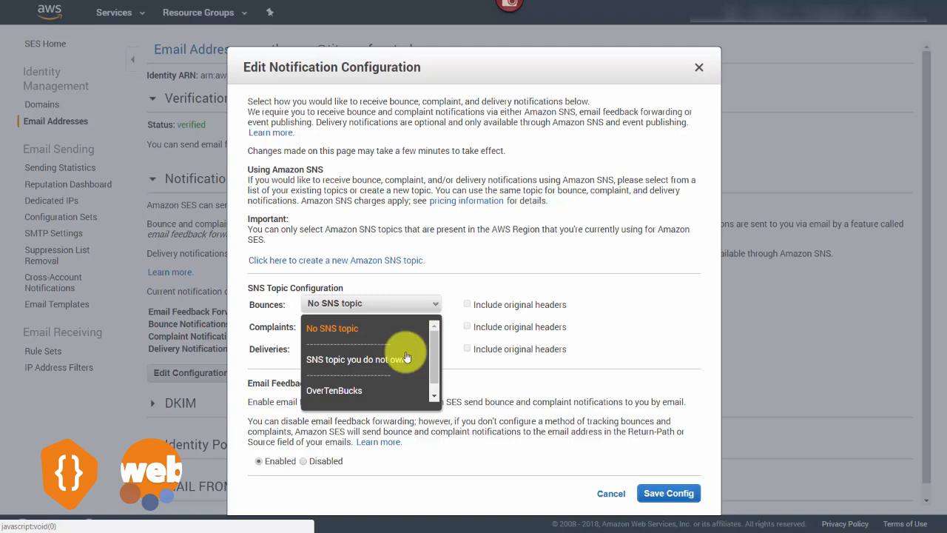
scroll(370, 370, "down", 1)
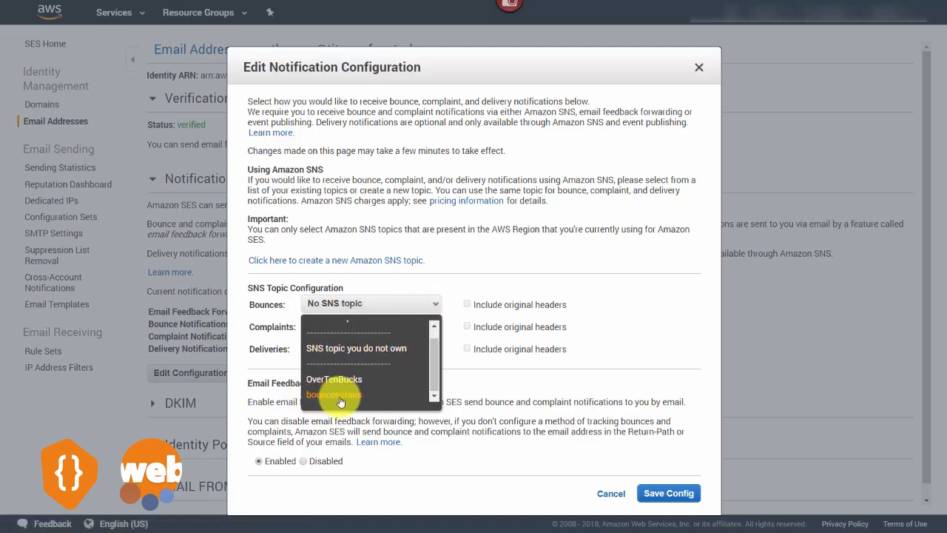
left_click(339, 398)
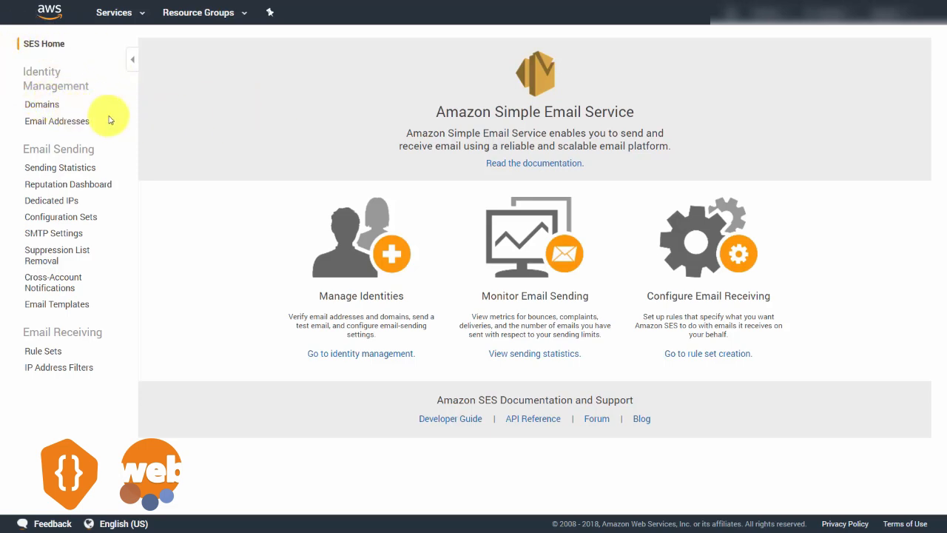
Submit the domain haon.biz for verification with DKIM settings generated
left_click(42, 105)
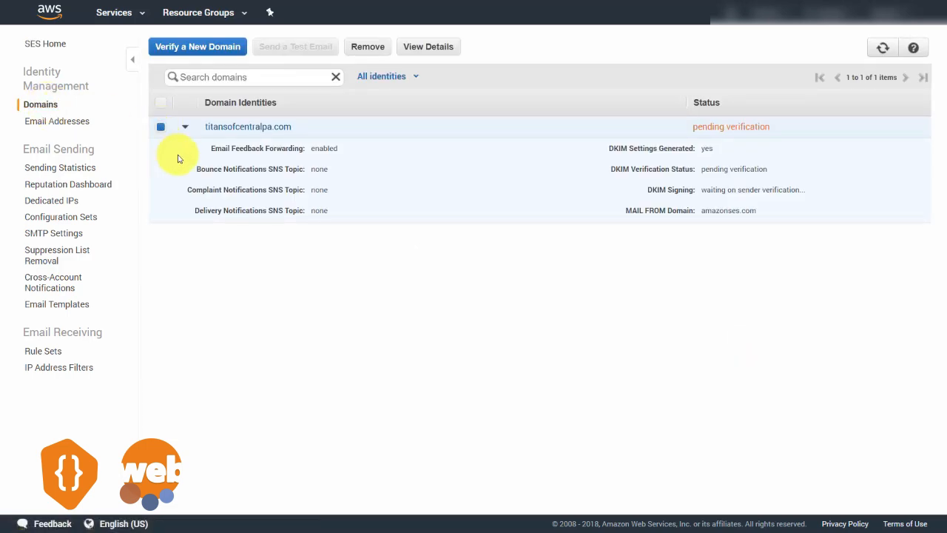
left_click(198, 48)
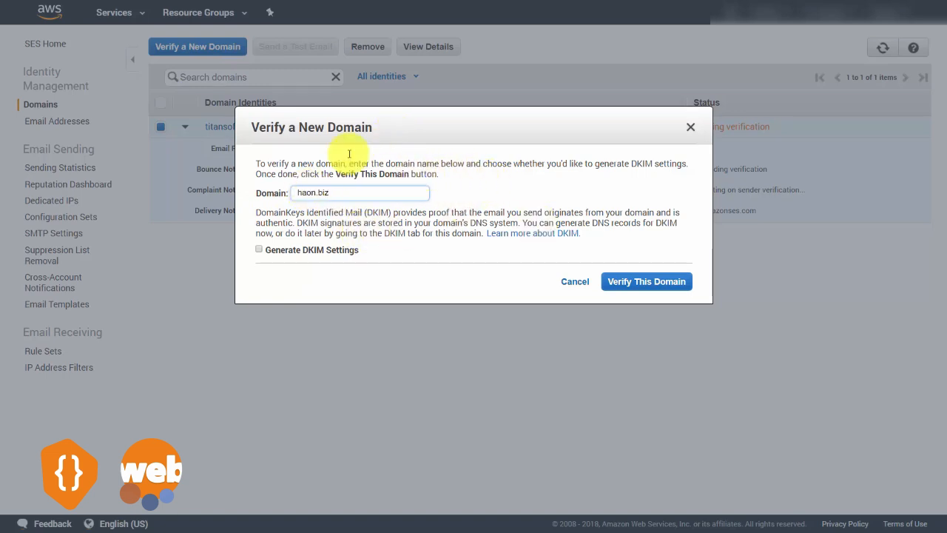
left_click(259, 250)
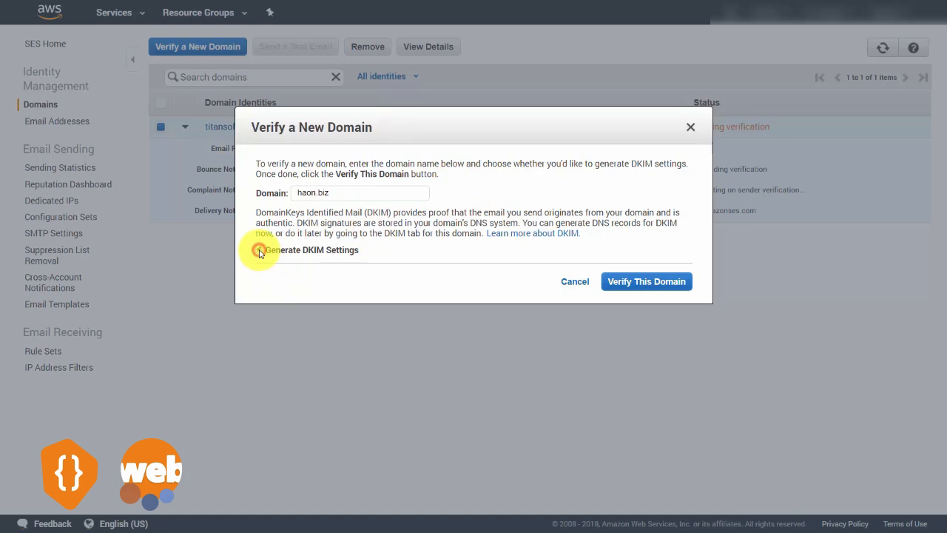
left_click(627, 281)
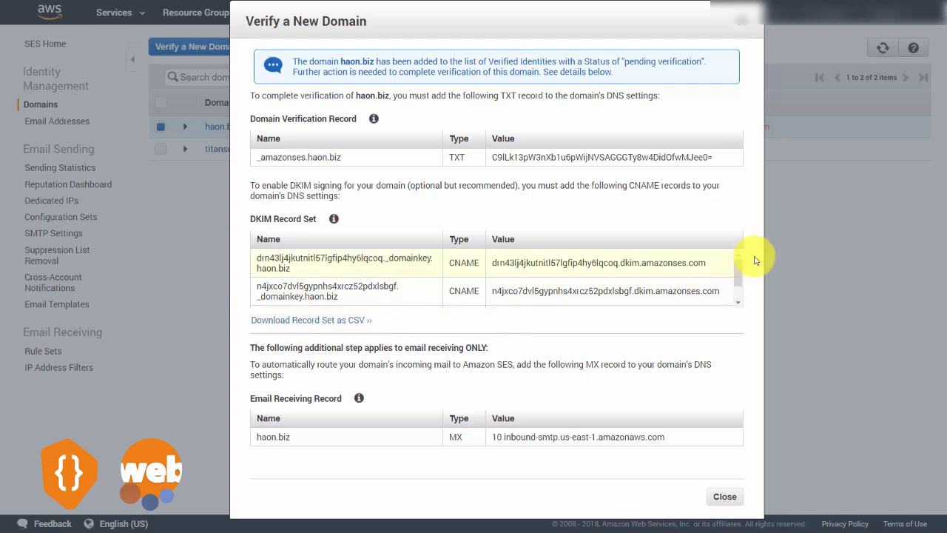
Download the haon.biz DNS record set as CSV, open it in Excel and fit column A to its contents
mouse_move(739, 264)
left_mouse_down()
mouse_move(742, 289)
mouse_move(740, 266)
left_mouse_up()
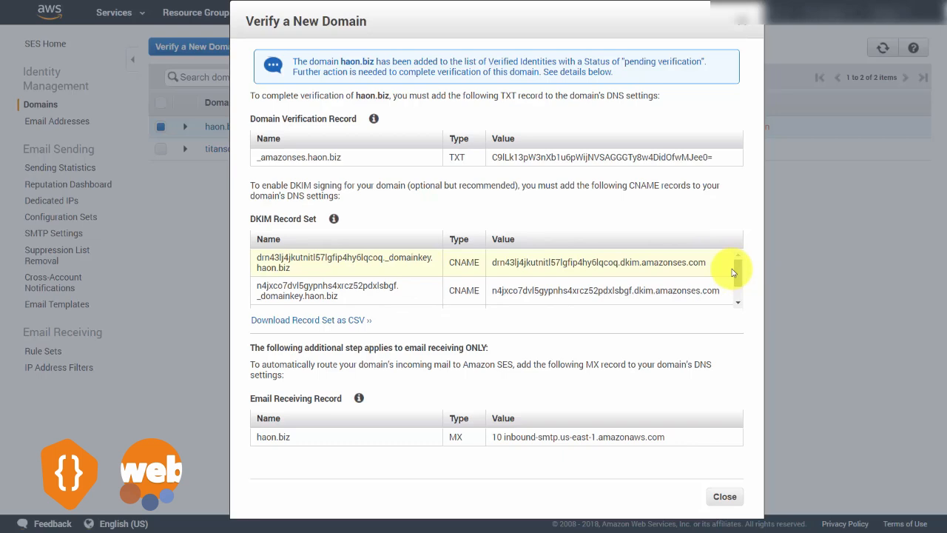
left_click(371, 320)
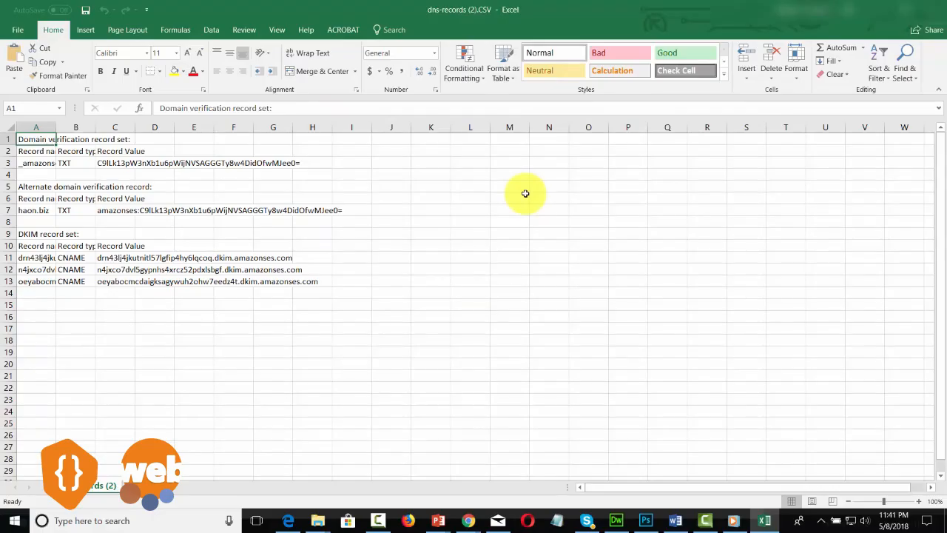
double_click(58, 127)
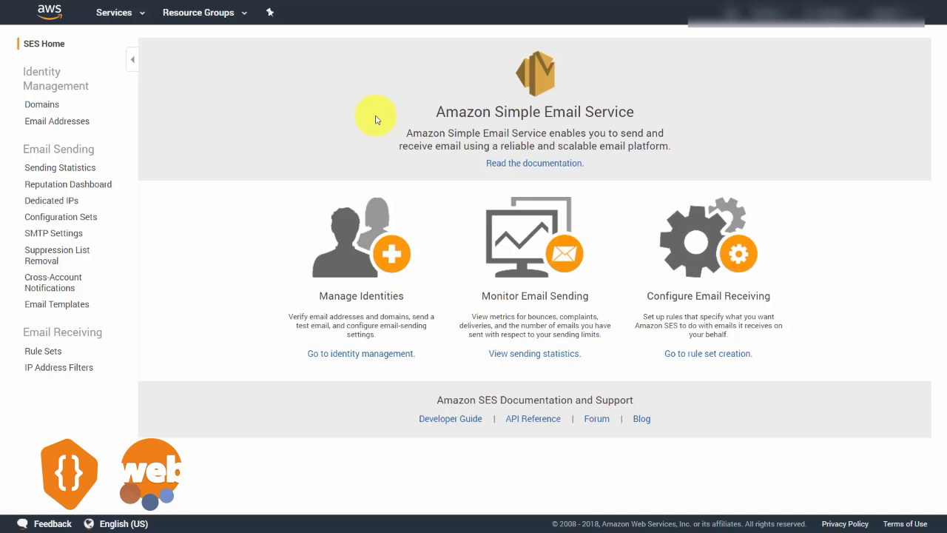
Verify a new haon.biz email address through its verification e-mail, and refresh the email address identities in the SES console
left_click(66, 124)
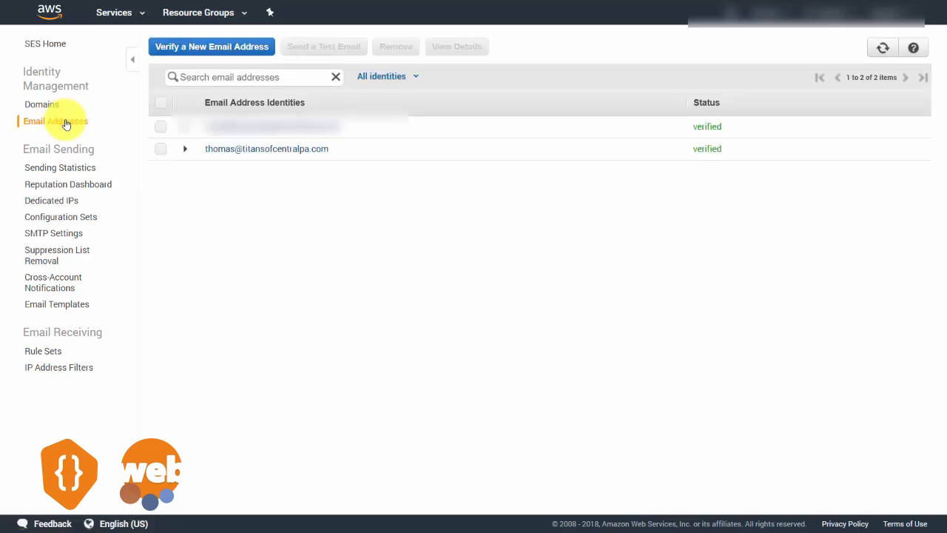
left_click(230, 48)
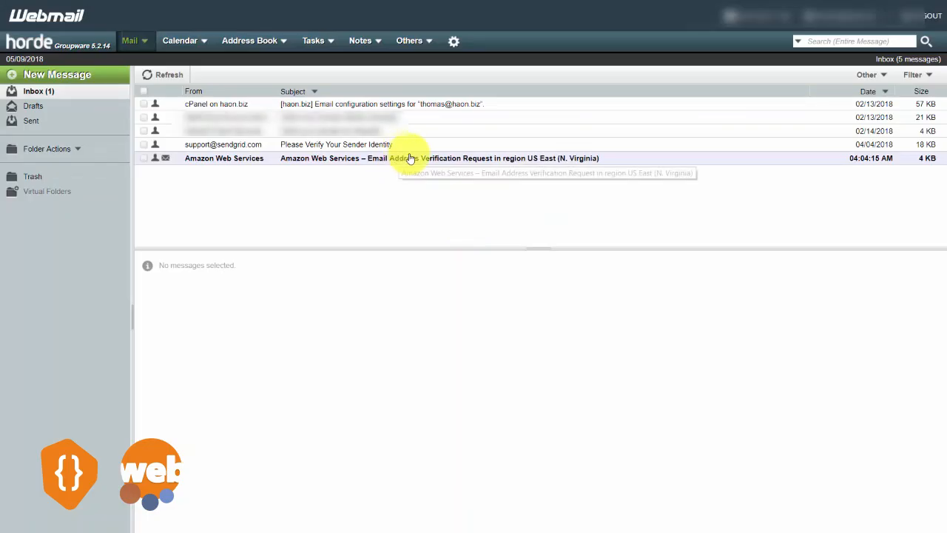
left_click(423, 2)
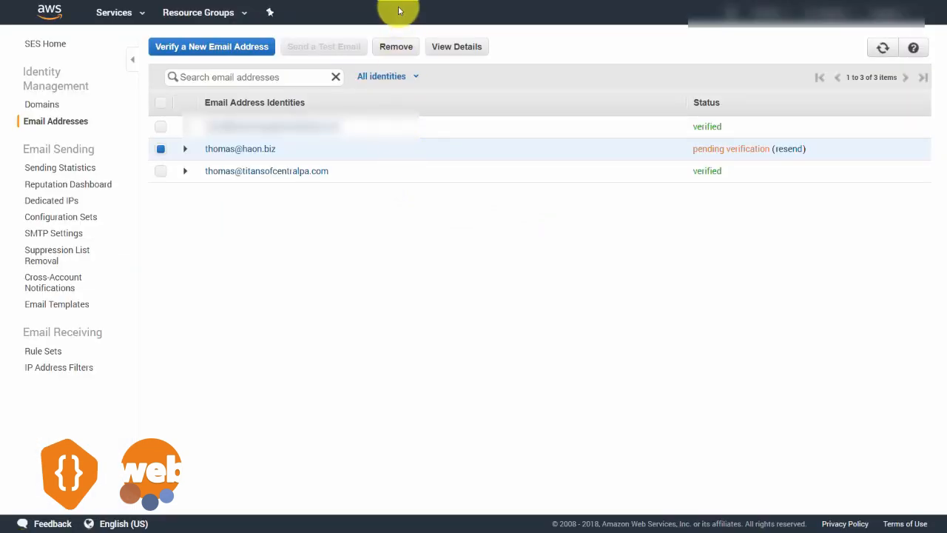
key("F5")
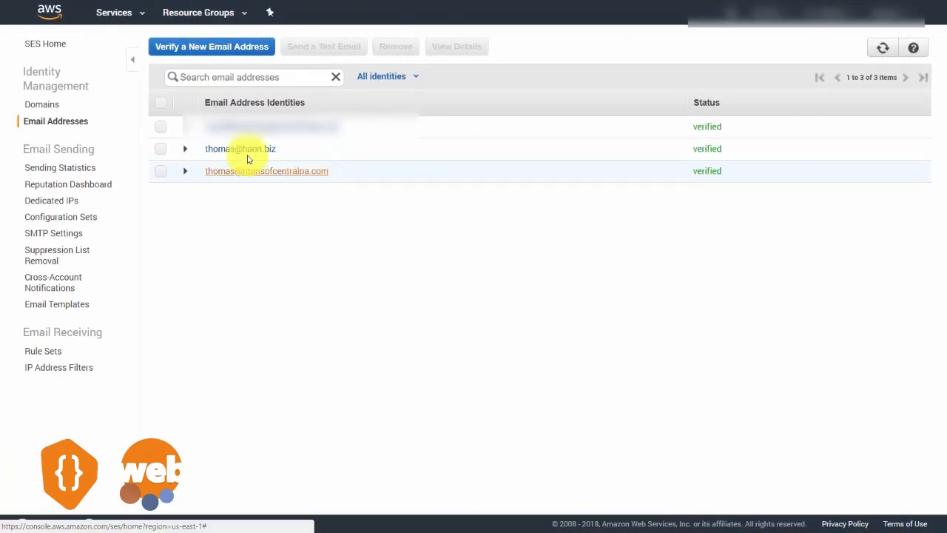
Open the details of the haon.biz email address and inspect its Notifications, DKIM and MAIL FROM Domain sections
left_click(160, 149)
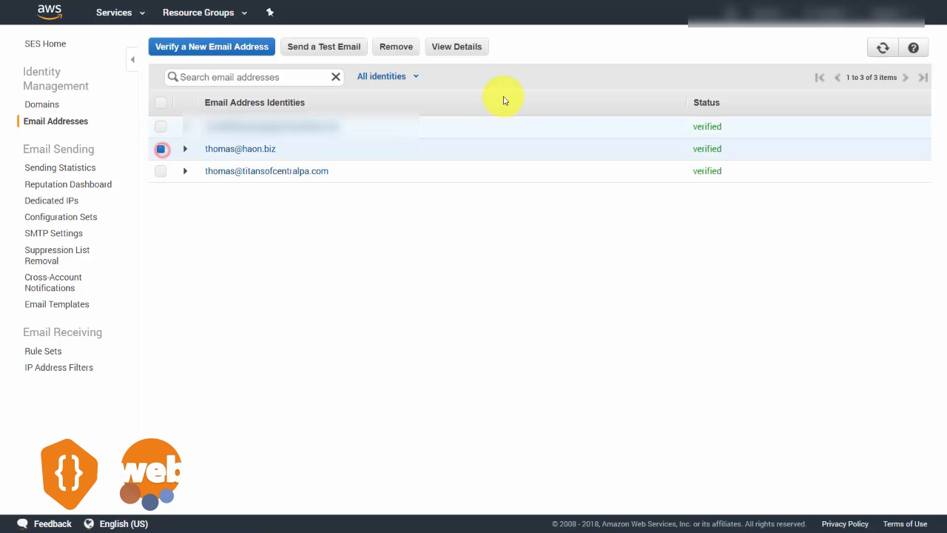
left_click(453, 48)
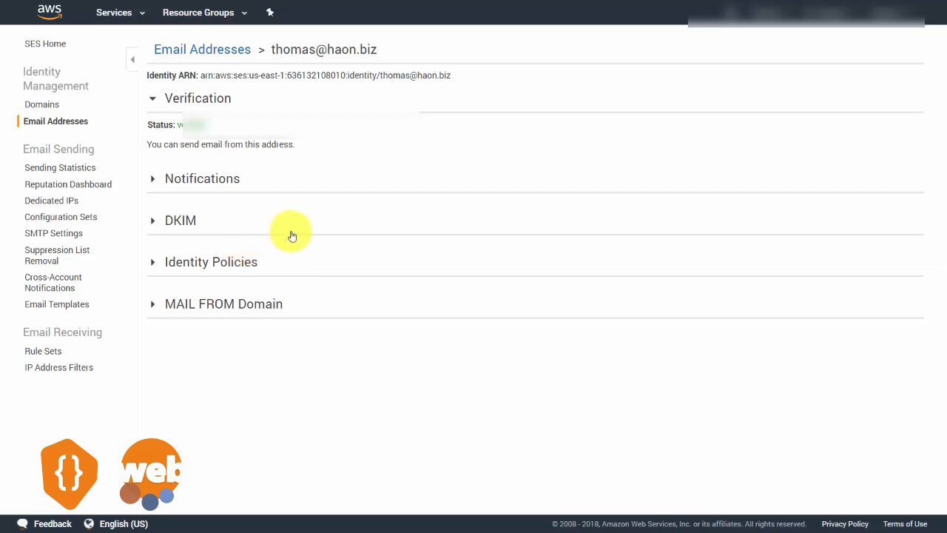
left_click(153, 180)
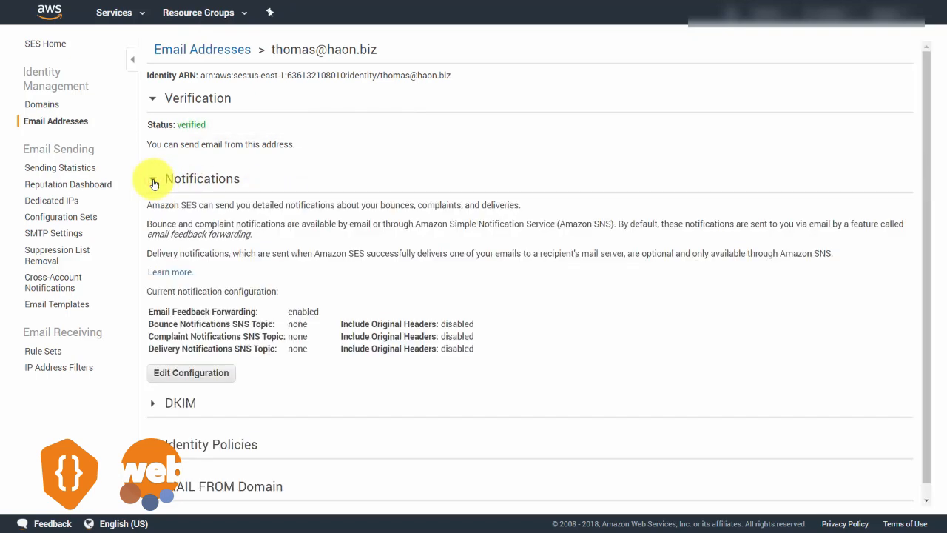
left_click(153, 181)
left_click(153, 221)
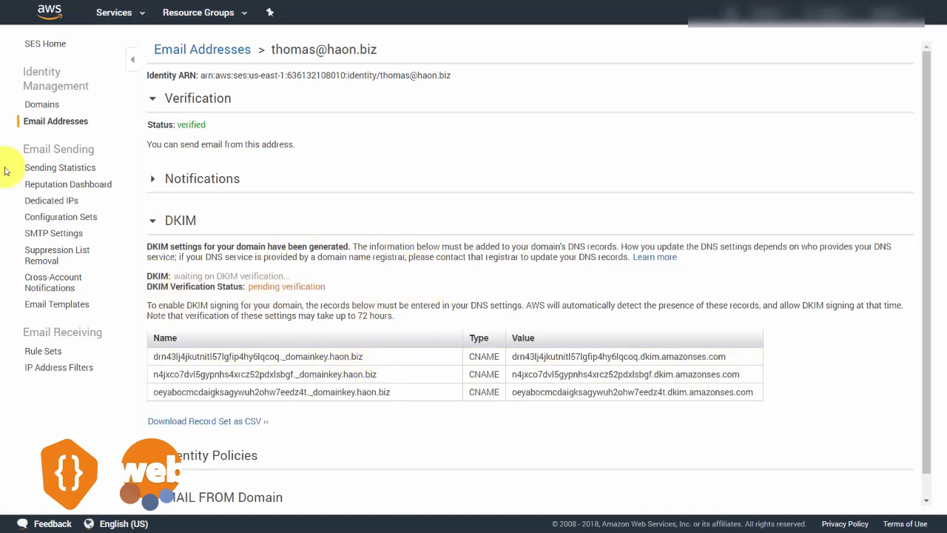
left_click(152, 221)
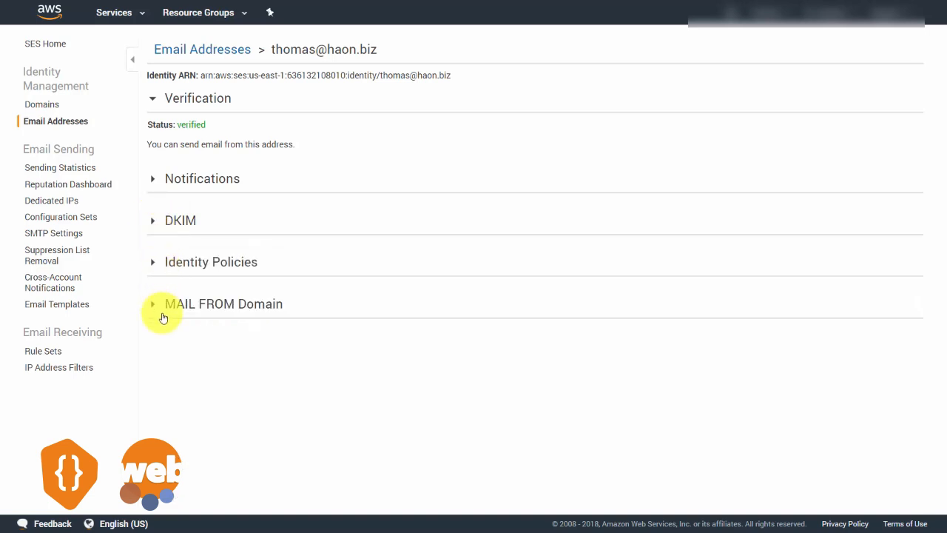
left_click(153, 304)
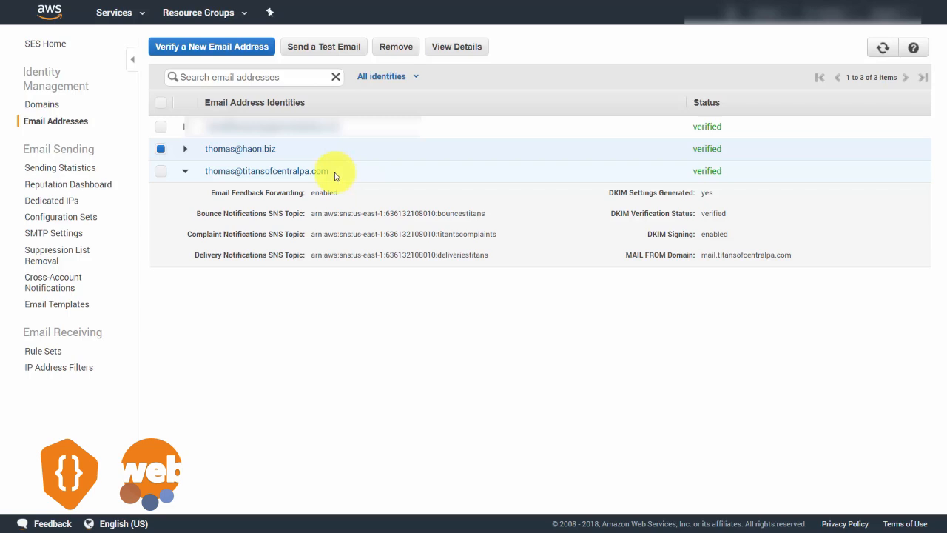
left_click_drag(335, 175, 243, 174)
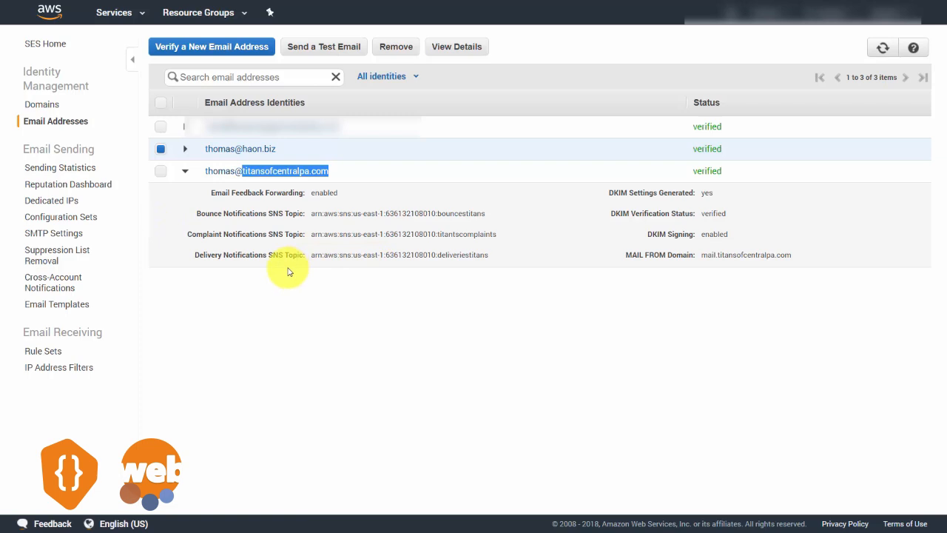
left_click(241, 282)
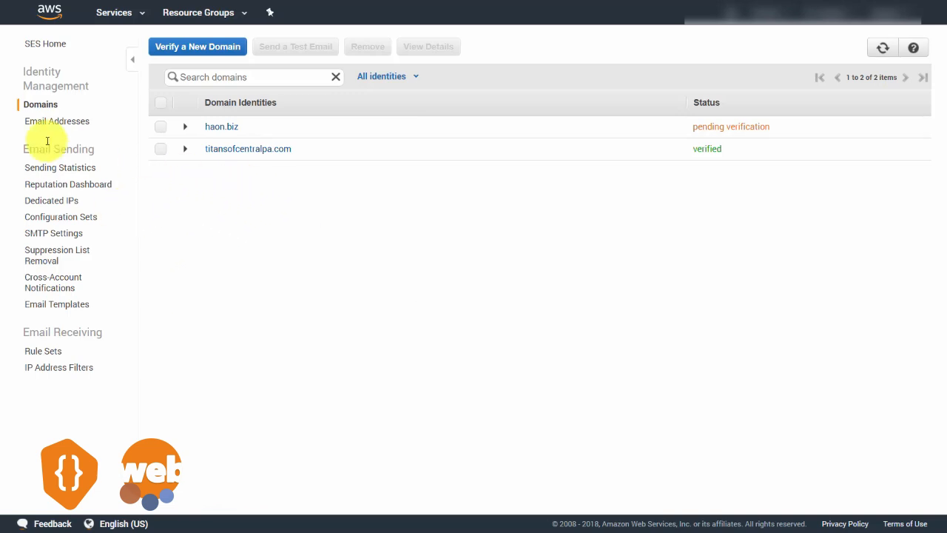
View the Dedicated IPs information and follow its link to the SES Sending Limits Increase Case
left_click(59, 203)
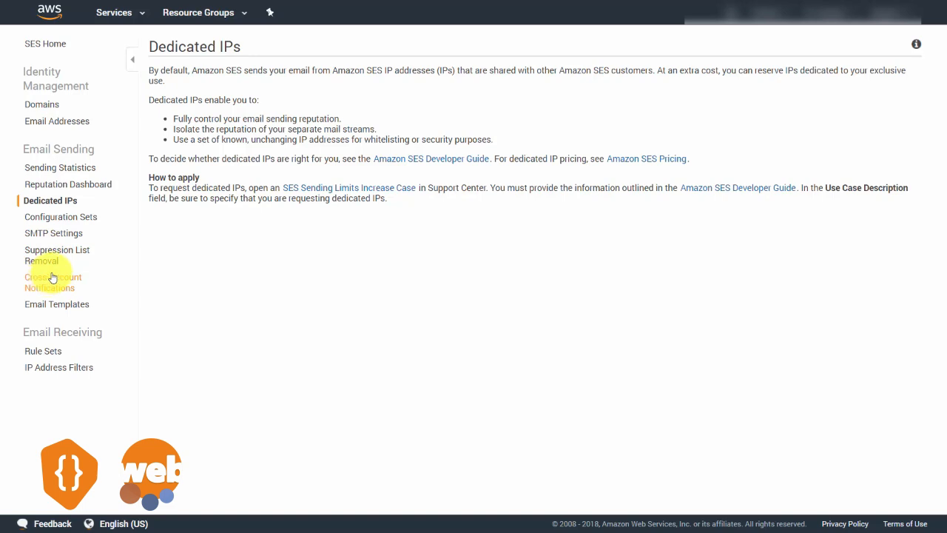
left_click(324, 189)
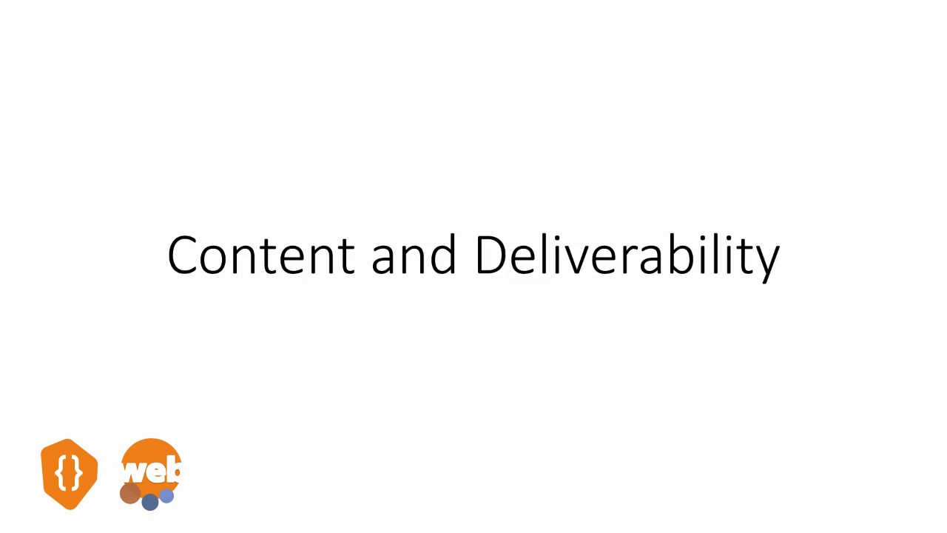
key("Right")
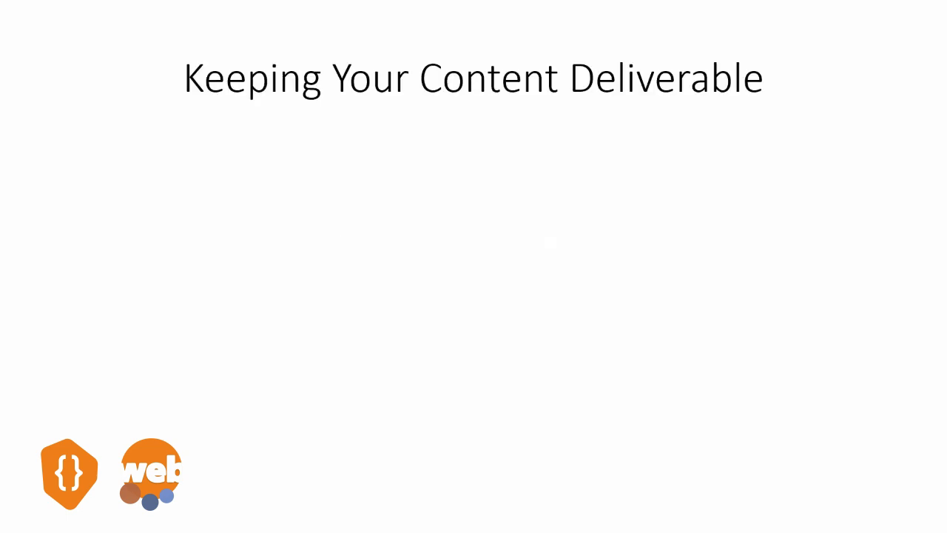
key("Right")
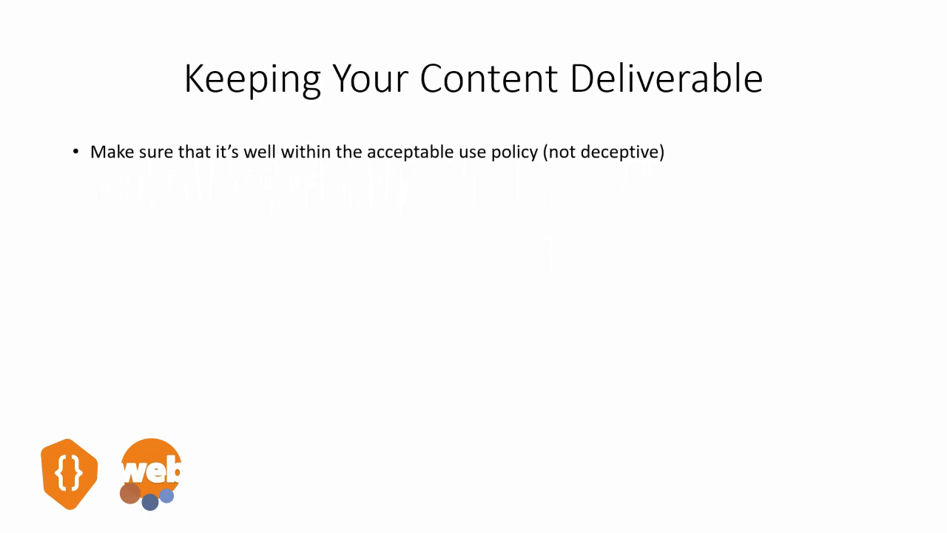